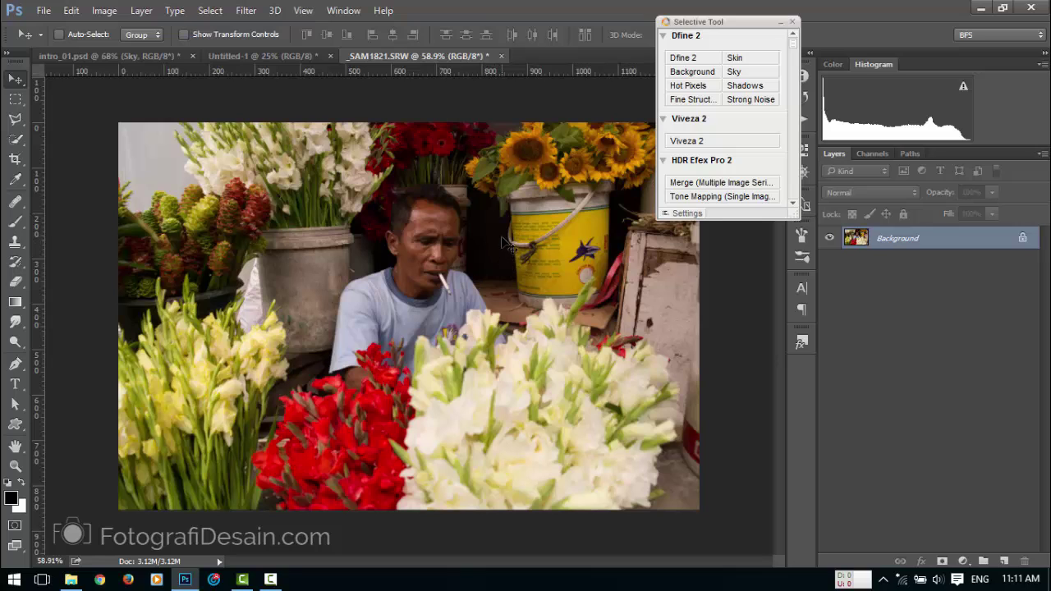
Run Silver Efex Pro 2 on the flower seller photo with the 000 Neutral preset, using the option to brush the effect in selectively
scroll(499, 276, up, 1)
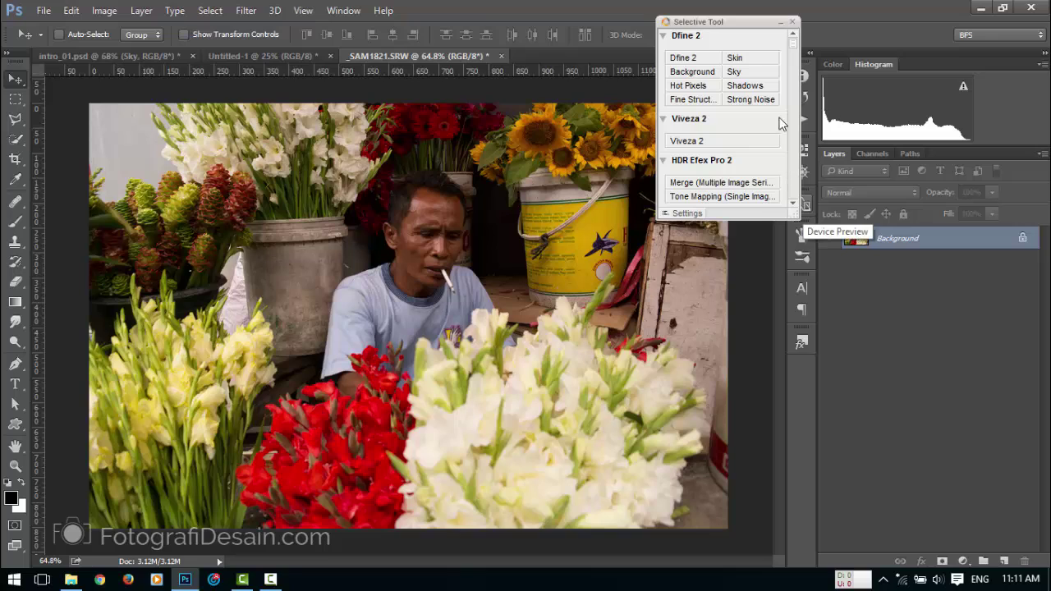
drag(793, 46, 781, 205)
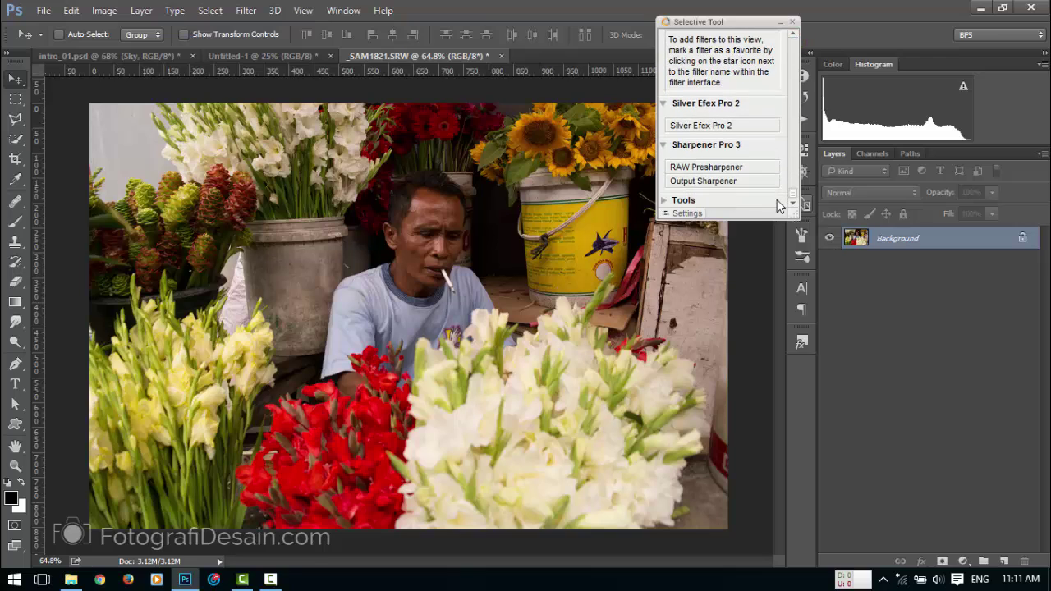
click(713, 127)
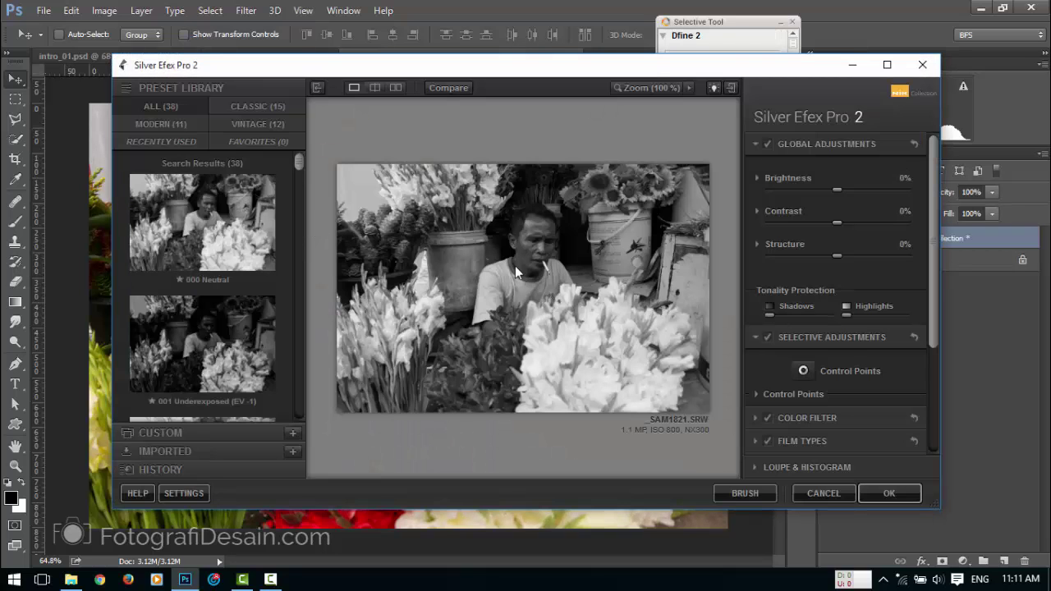
click(155, 204)
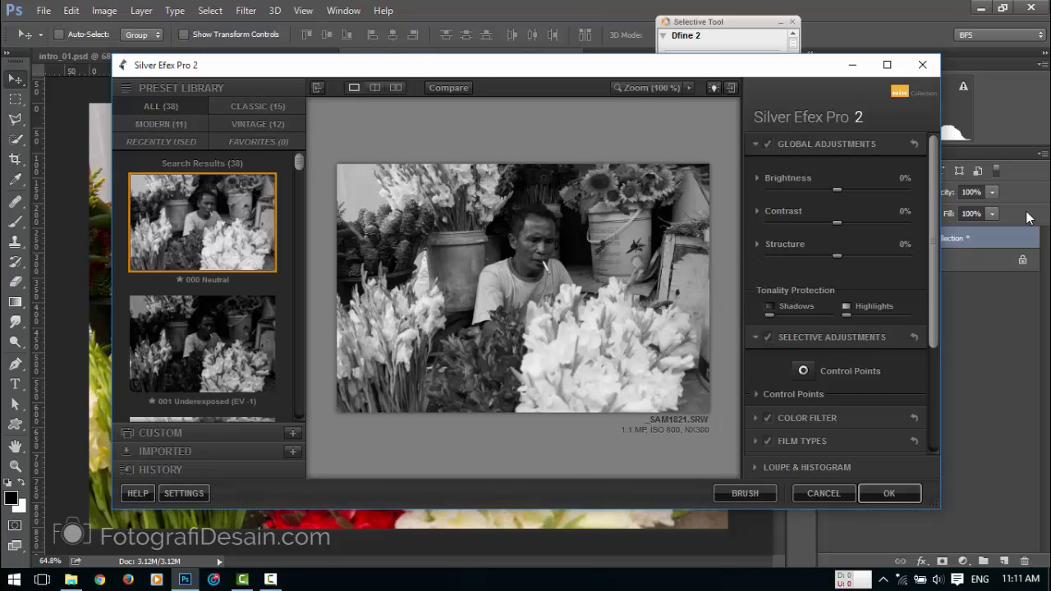
click(742, 494)
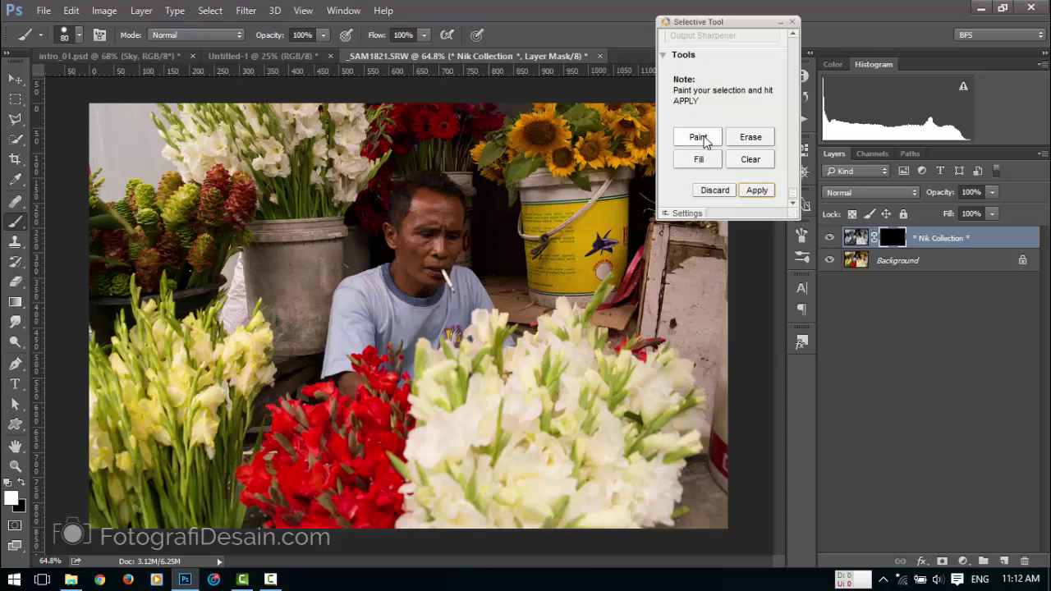
Paint the black-and-white effect over the flowers and buckets around the man, and erase it from the white foreground flowers
click(697, 140)
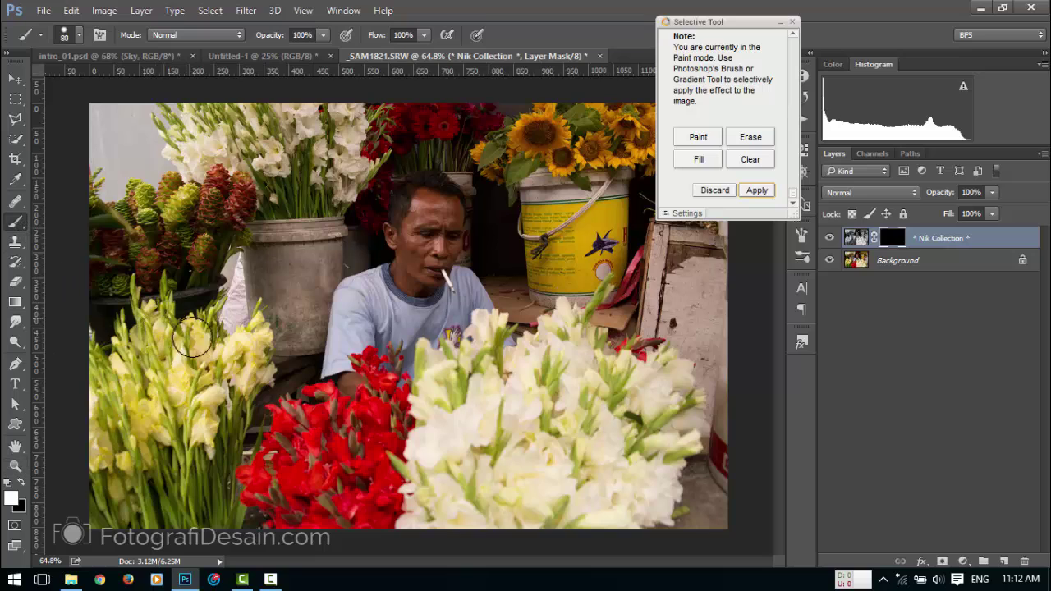
mouse_move(133, 333)
mouse_down()
mouse_move(160, 312)
mouse_move(107, 450)
mouse_move(103, 358)
mouse_move(165, 394)
mouse_move(160, 376)
mouse_move(216, 431)
mouse_move(248, 356)
mouse_move(164, 400)
mouse_move(135, 514)
mouse_move(74, 559)
mouse_move(149, 549)
mouse_move(126, 505)
mouse_move(186, 508)
mouse_move(150, 392)
mouse_move(124, 230)
mouse_move(87, 165)
mouse_move(165, 136)
mouse_move(252, 177)
mouse_up()
mouse_move(296, 67)
mouse_down()
mouse_move(246, 141)
mouse_move(234, 290)
mouse_move(190, 213)
mouse_move(241, 356)
mouse_move(227, 337)
mouse_move(265, 328)
mouse_move(376, 143)
mouse_move(355, 159)
mouse_move(306, 135)
mouse_move(627, 141)
mouse_move(654, 123)
mouse_up()
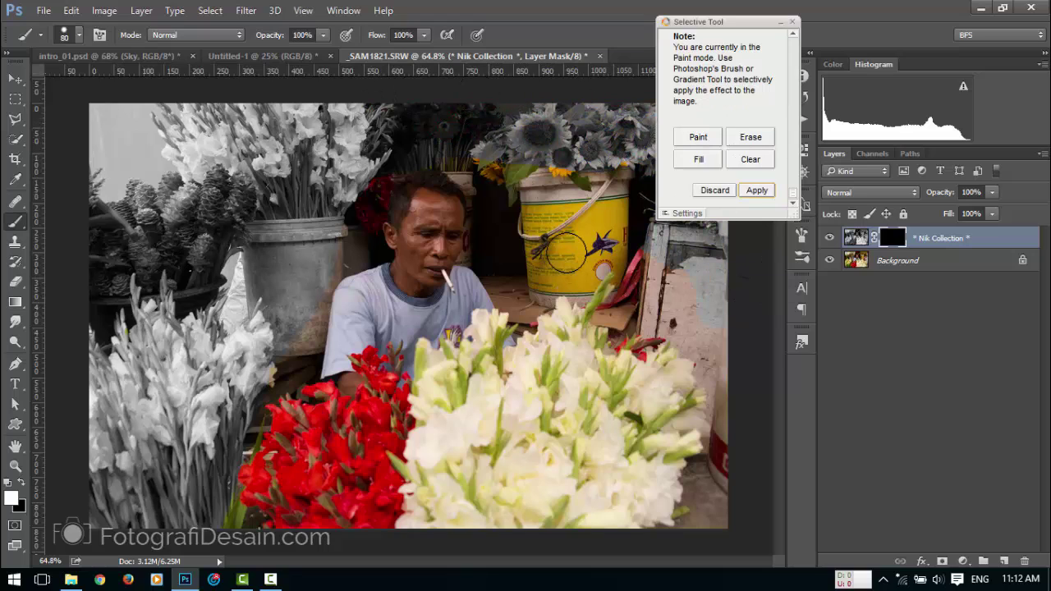
mouse_move(565, 255)
mouse_down()
mouse_move(548, 271)
mouse_move(656, 286)
mouse_move(648, 293)
mouse_move(763, 351)
mouse_move(706, 420)
mouse_move(682, 487)
mouse_move(704, 414)
mouse_move(669, 327)
mouse_move(605, 499)
mouse_move(566, 415)
mouse_move(628, 202)
mouse_up()
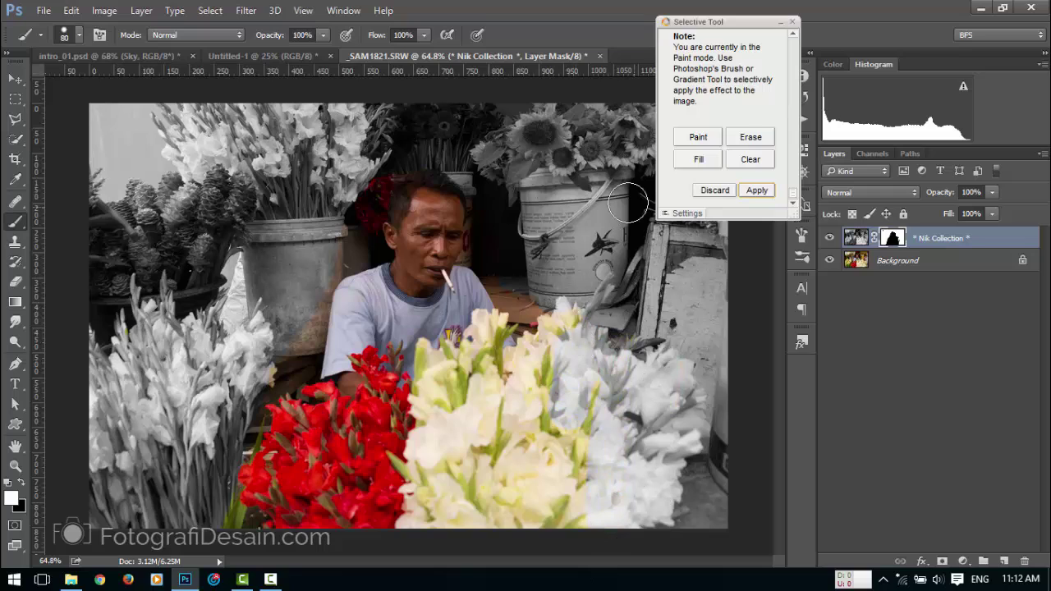
click(751, 136)
mouse_move(585, 327)
mouse_down()
mouse_move(580, 391)
mouse_move(551, 294)
mouse_move(550, 424)
mouse_move(688, 484)
mouse_move(699, 466)
mouse_up()
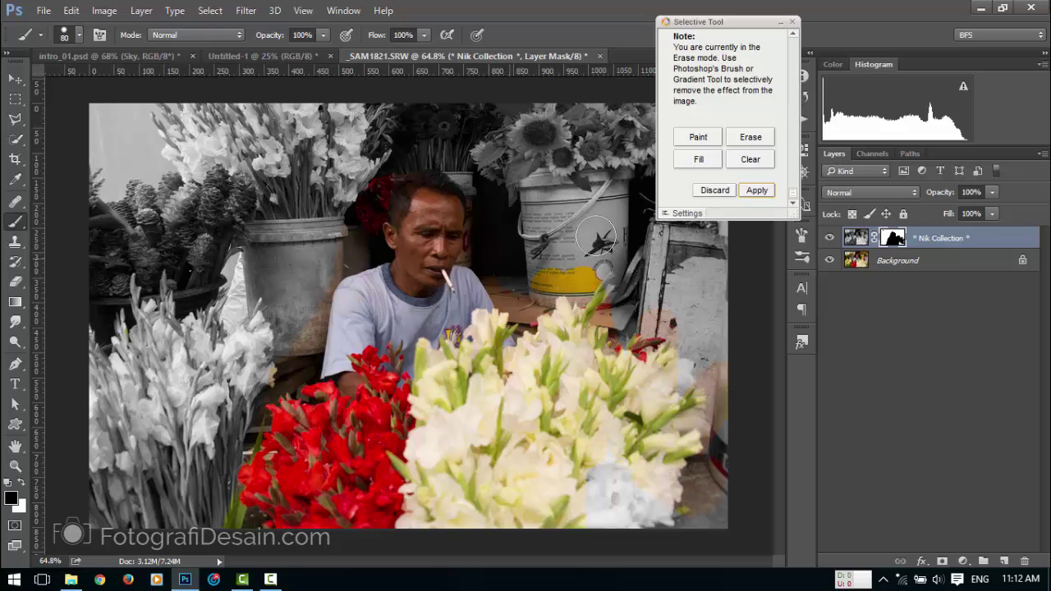
Fill the whole photo with the black-and-white effect and clear it again from the mask
click(696, 162)
click(750, 160)
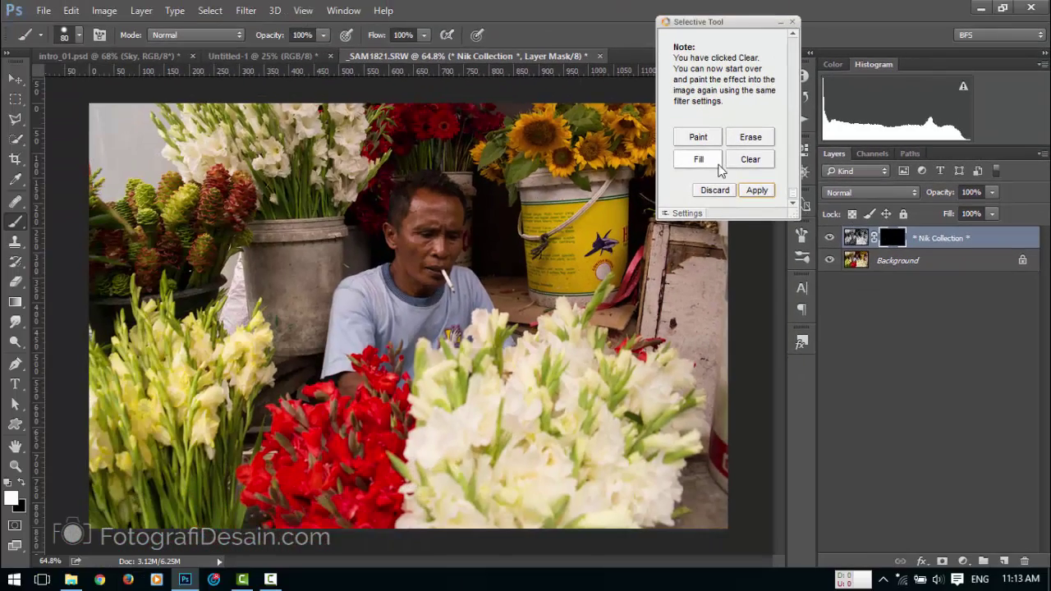
Repaint the black-and-white effect over the flowers on the photo's left side, invert its mask, and apply the selective effect
click(430, 116)
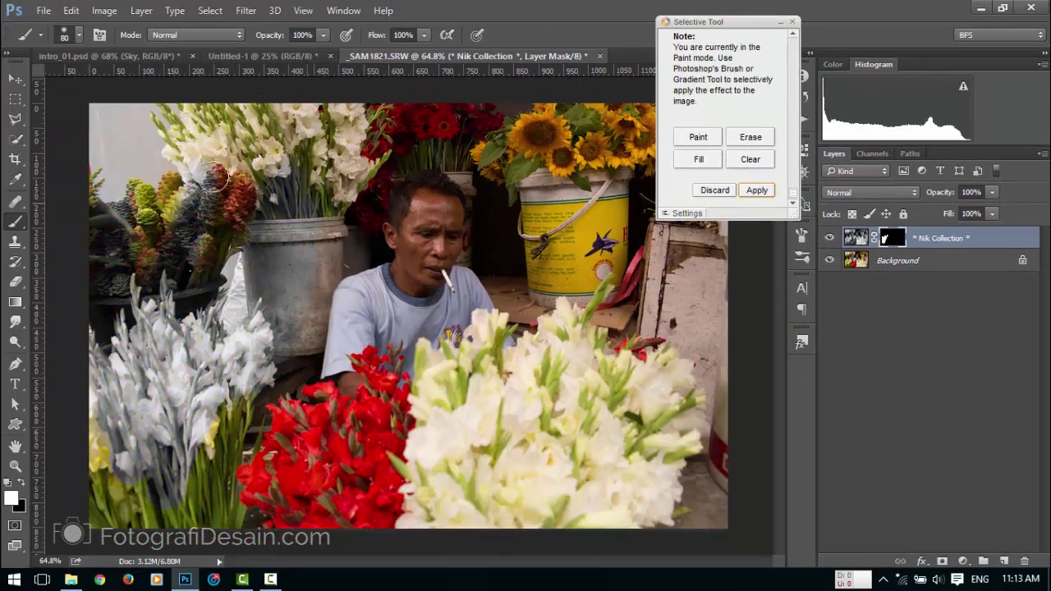
key(ctrl+i)
key(bracketright)
key(bracketright)
key(bracketright)
key(bracketright)
key(bracketright)
key(bracketright)
key(bracketright)
click(756, 192)
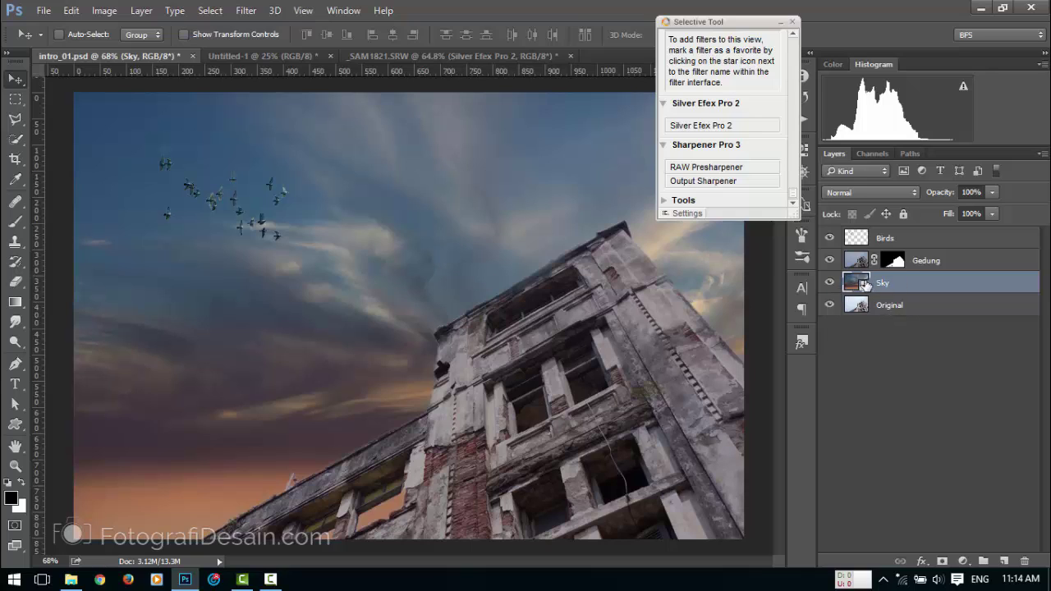
Open Color Efex Pro 4 on the Sky smart object layer of intro_01.psd and accept working as a smart filter
drag(792, 194, 793, 51)
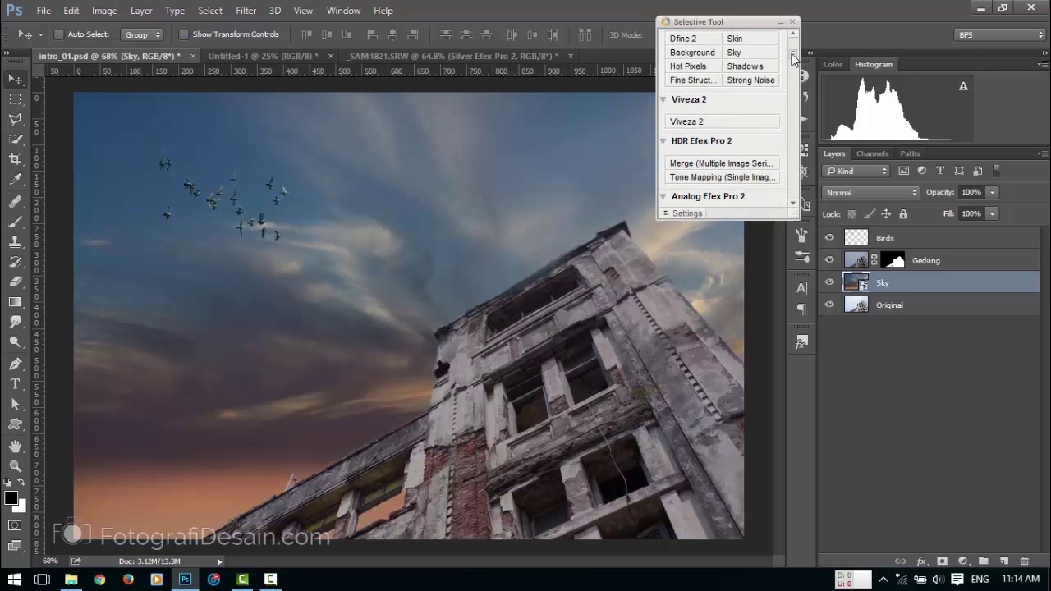
scroll(738, 140, down, 2)
click(712, 162)
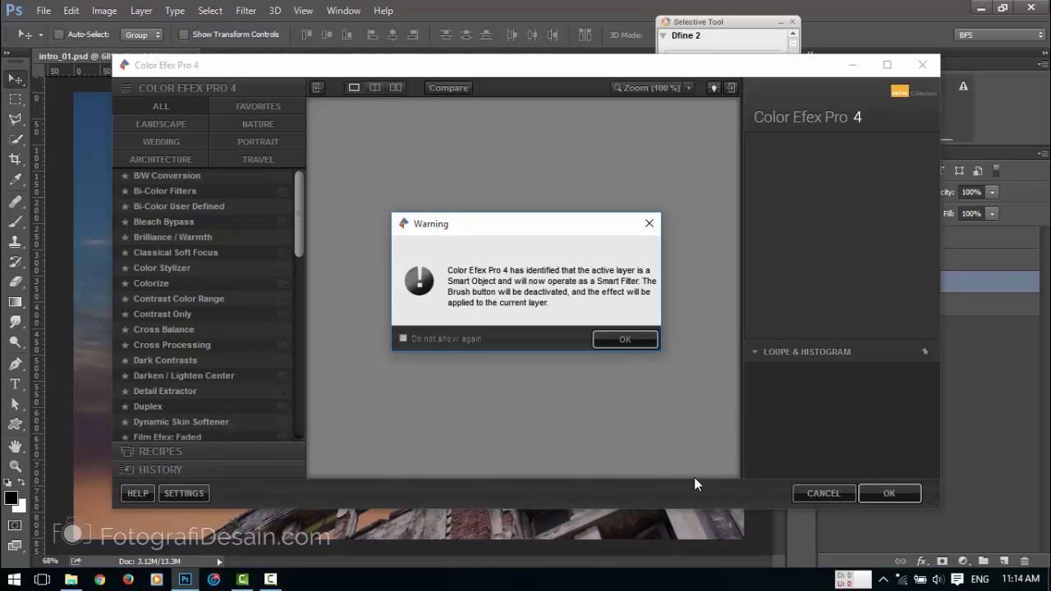
click(621, 339)
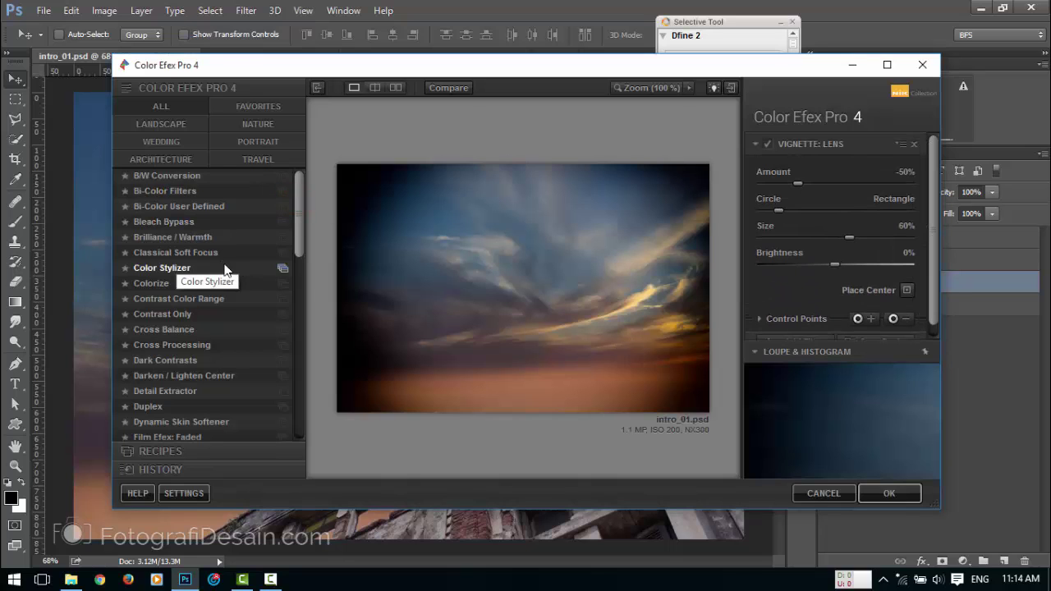
Apply the Brilliance / Warmth filter to the sky with Warmth at 90%, after trying Color Stylizer
click(190, 268)
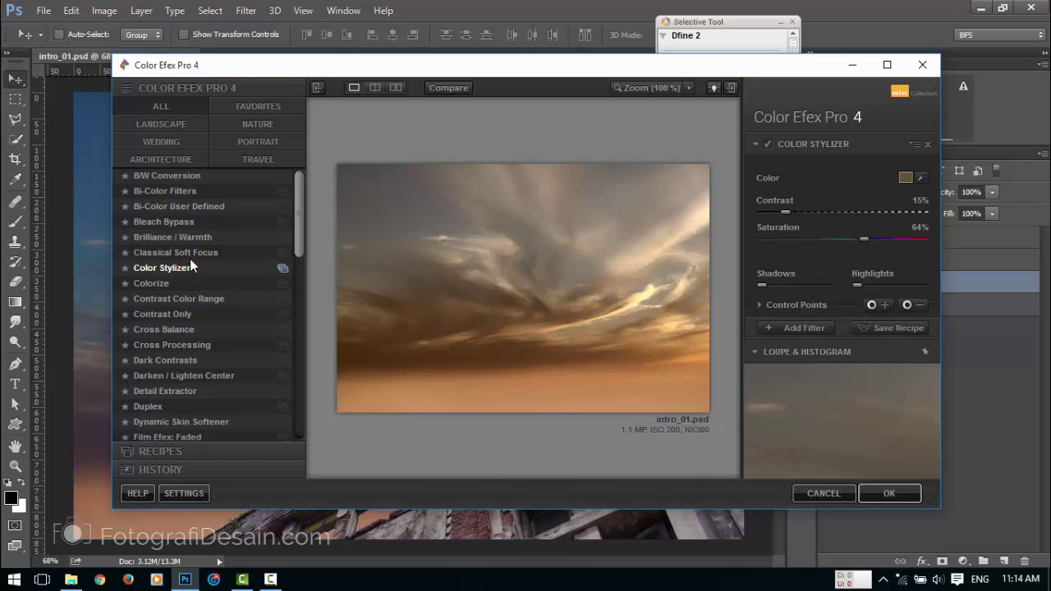
click(188, 238)
click(841, 209)
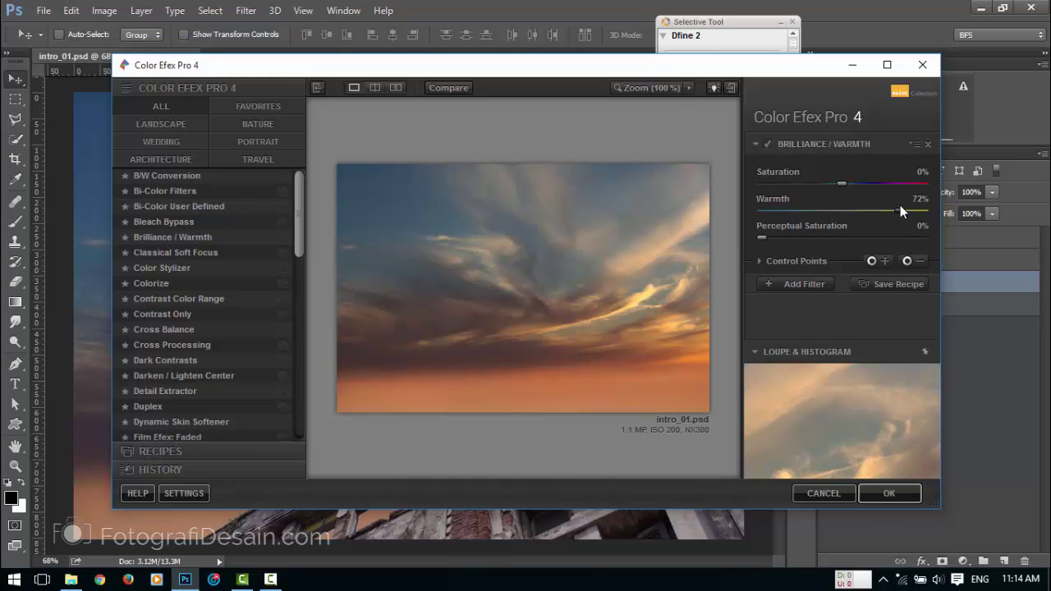
click(887, 493)
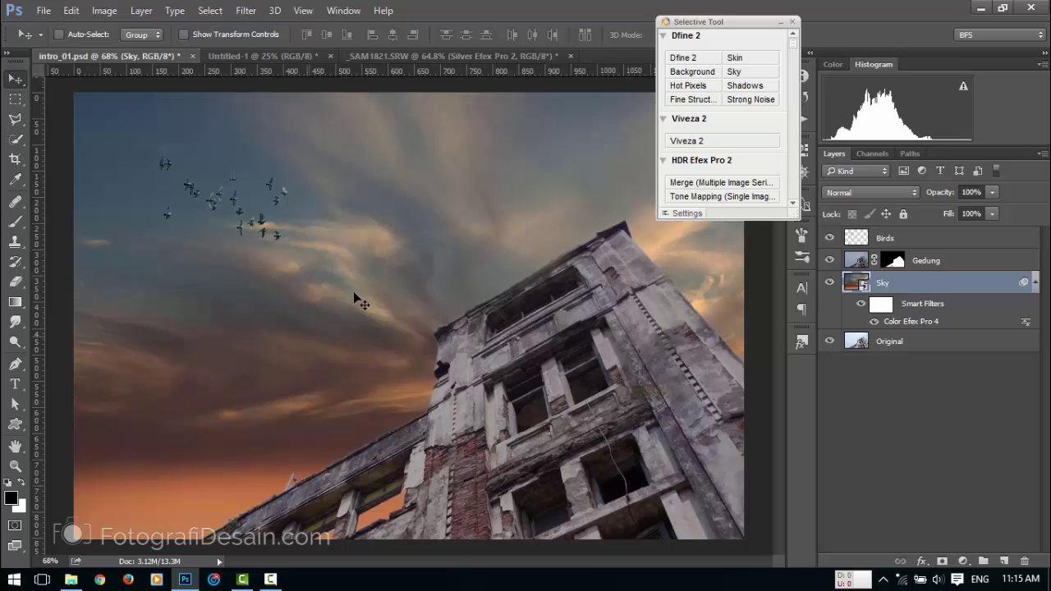
Edit the Sky layer's Color Efex Pro 4 smart filter, switching it to Pro Contrast with increased correction settings
double_click(908, 323)
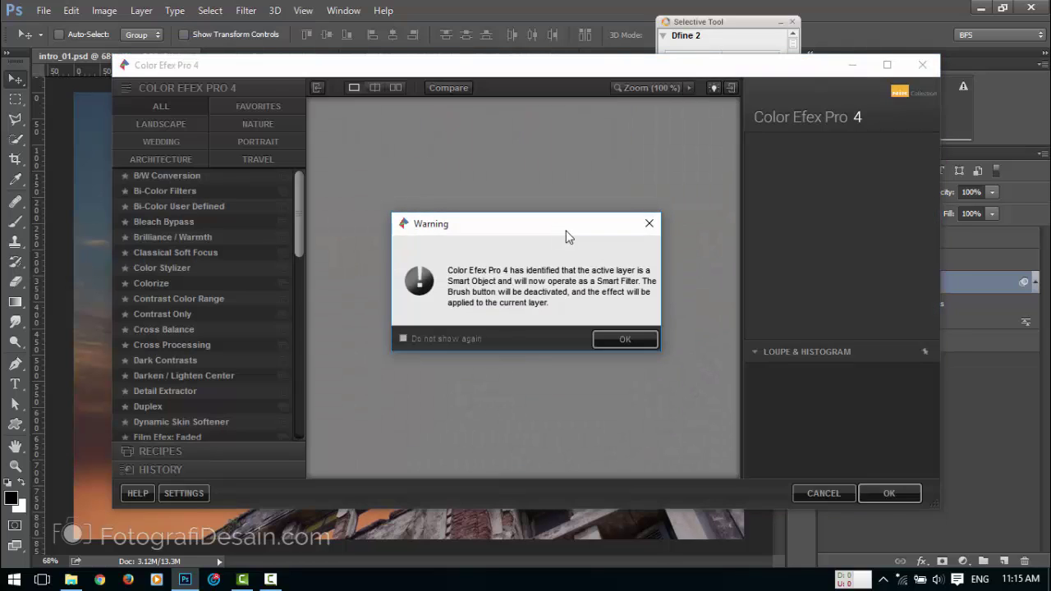
click(621, 338)
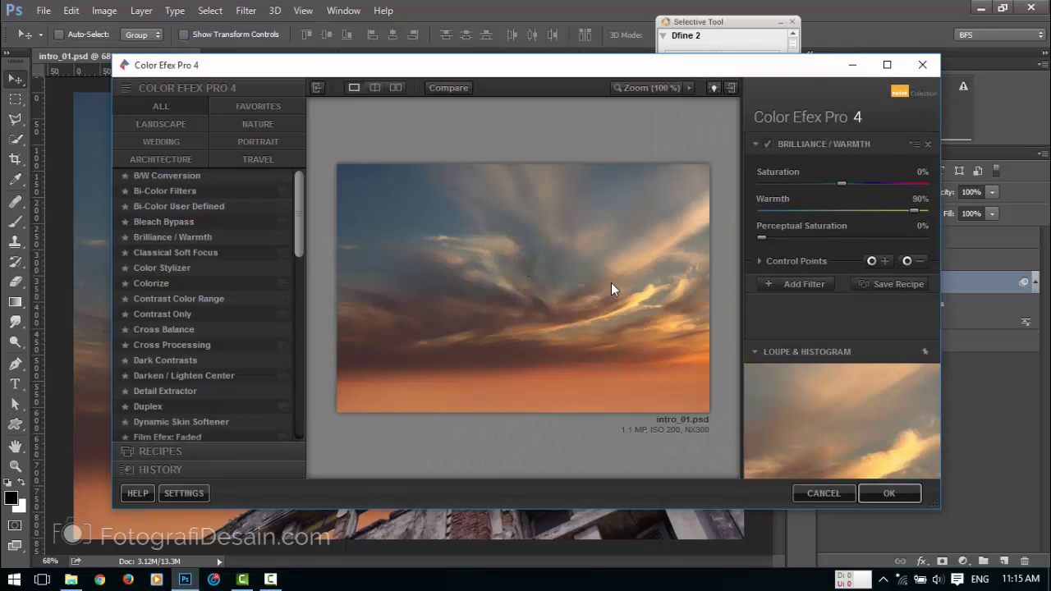
drag(299, 201, 307, 383)
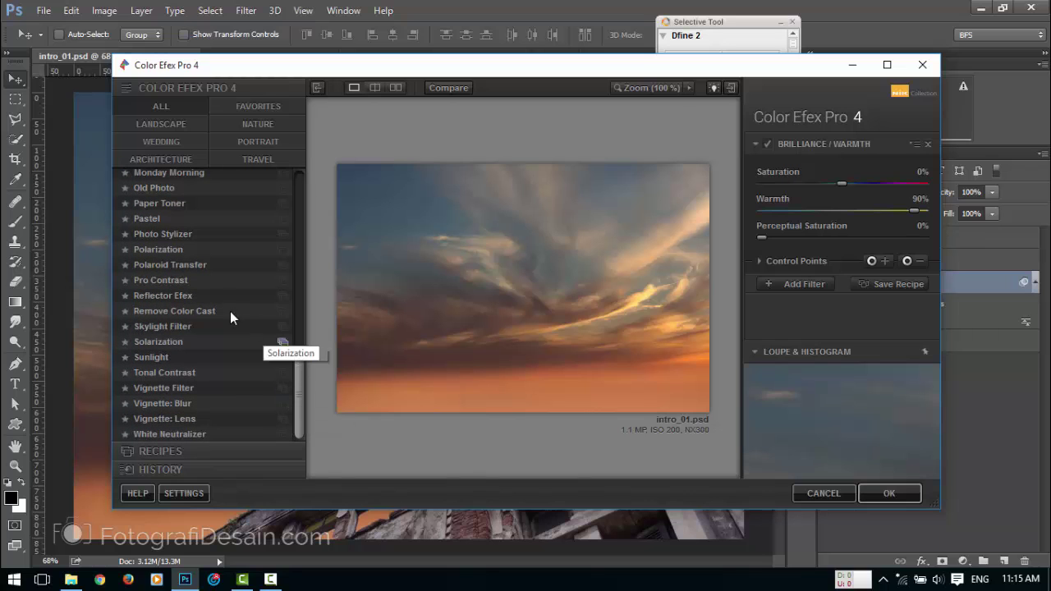
click(216, 278)
drag(763, 182, 826, 183)
drag(765, 211, 785, 237)
click(889, 493)
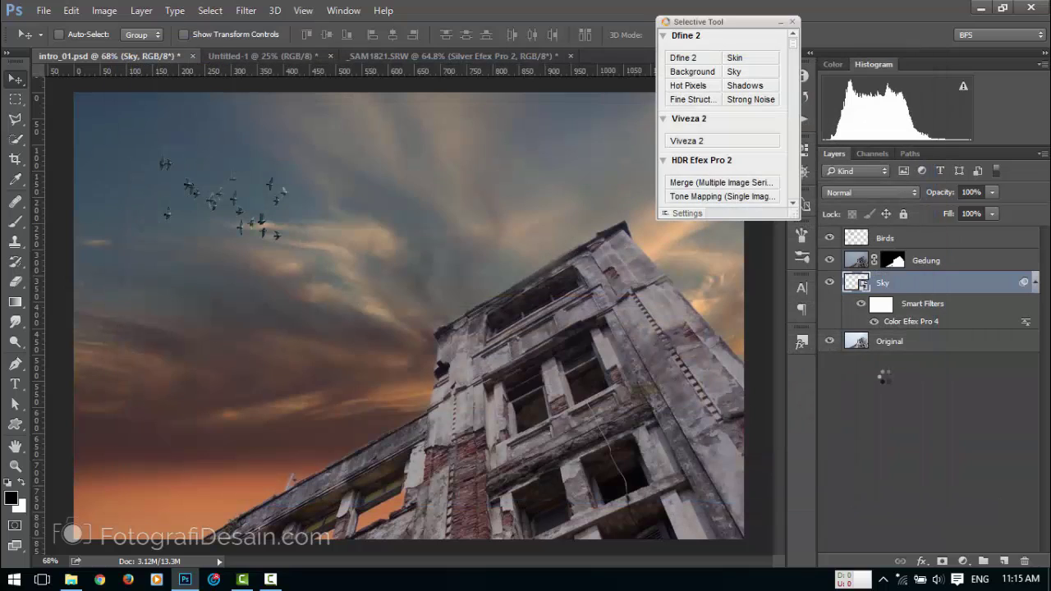